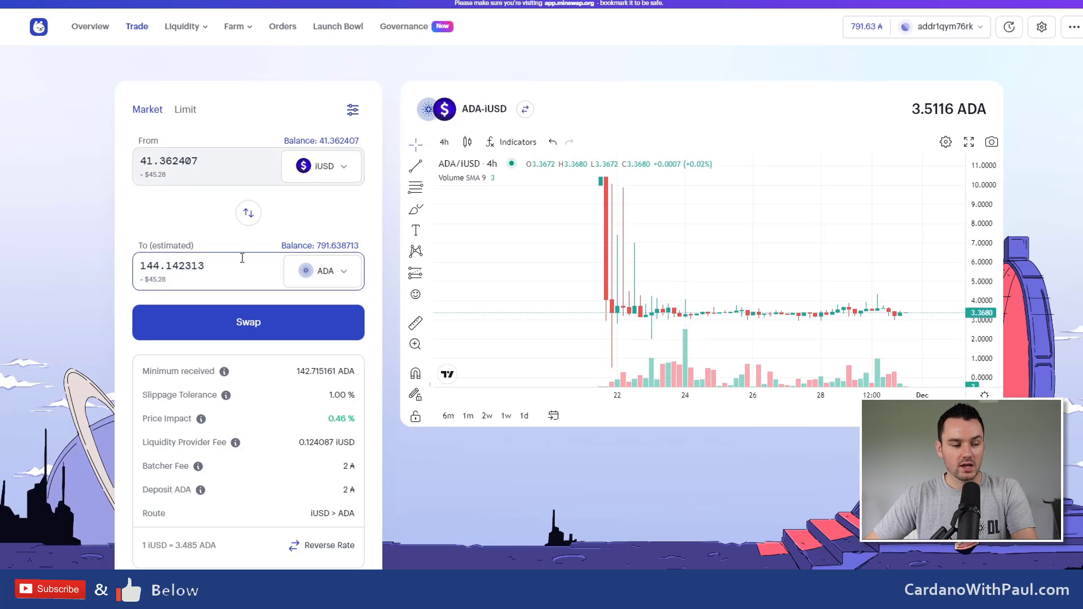
# Set the swap amount to 10,000 iUSD and review the ADA quote and its price impact.
pyautogui.moveTo(221, 156); pyautogui.dragTo(14, 167)
pyautogui.write('100000')
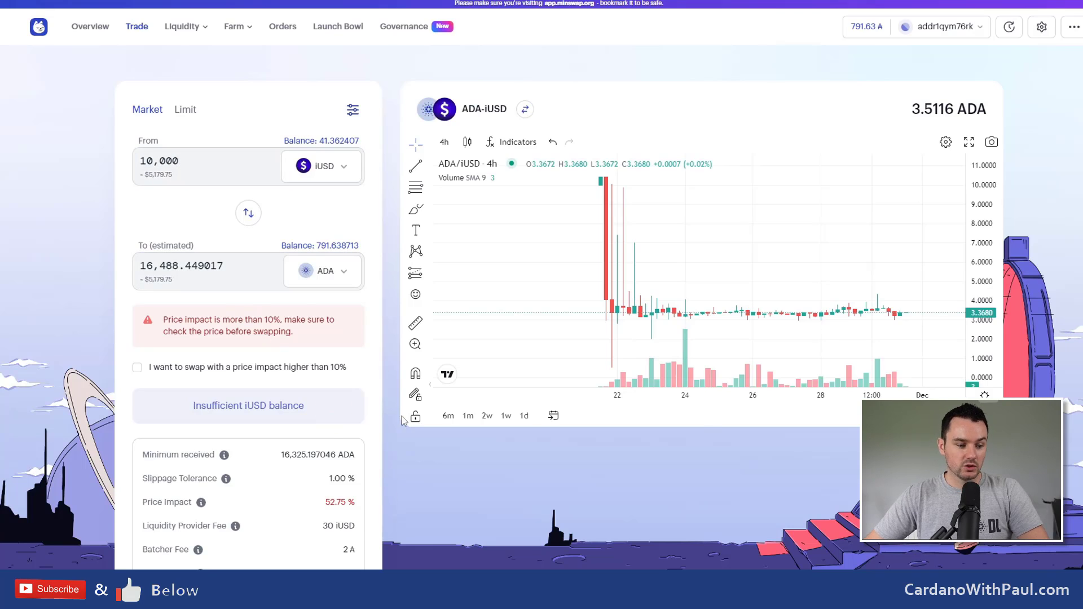
pyautogui.scroll(-1, 366, 505)
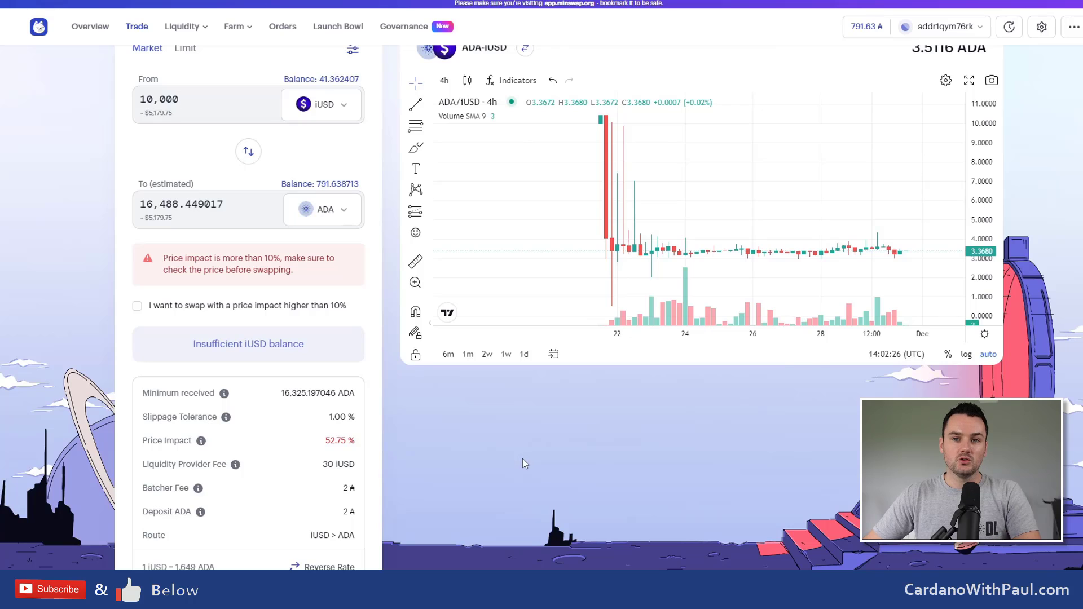
pyautogui.scroll(1, 507, 440)
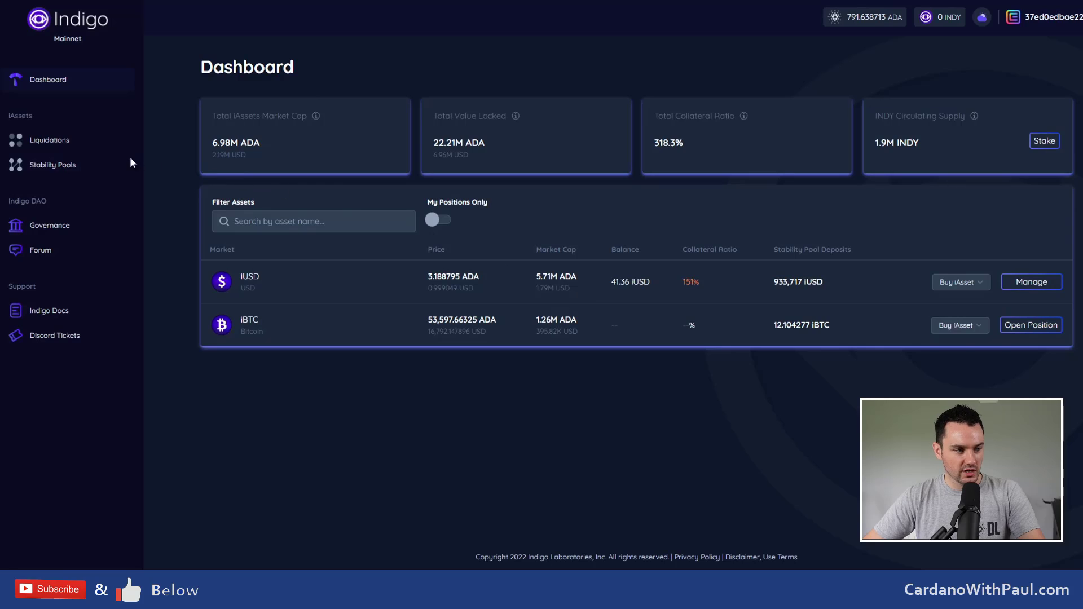
# Switch to Indigo and examine the open liquidations, the iBTC and iUSD stability pools, and the governance overview.
pyautogui.click(66, 144)
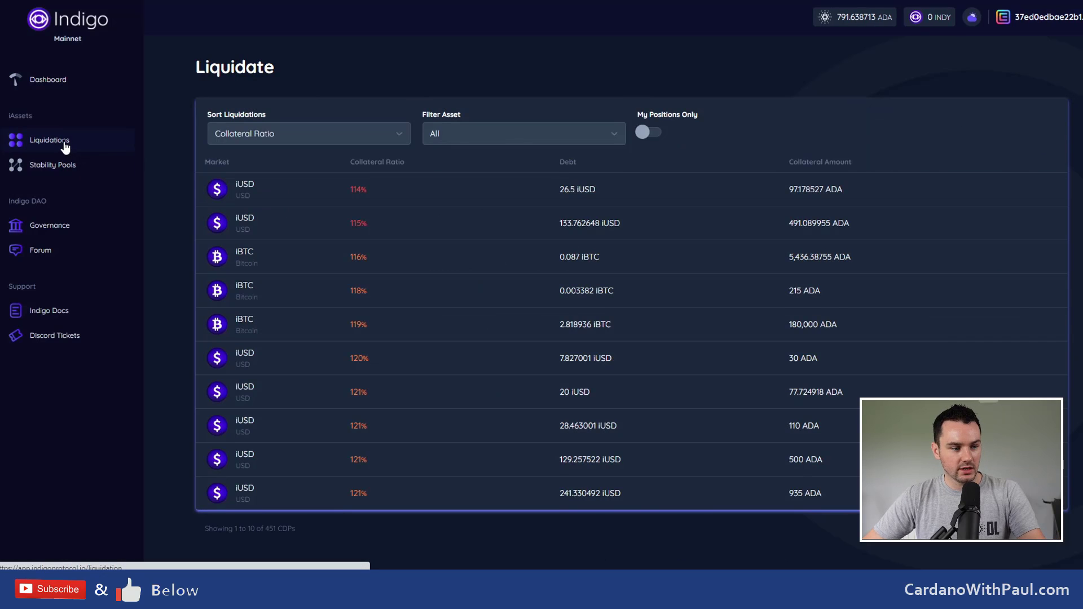
pyautogui.click(71, 169)
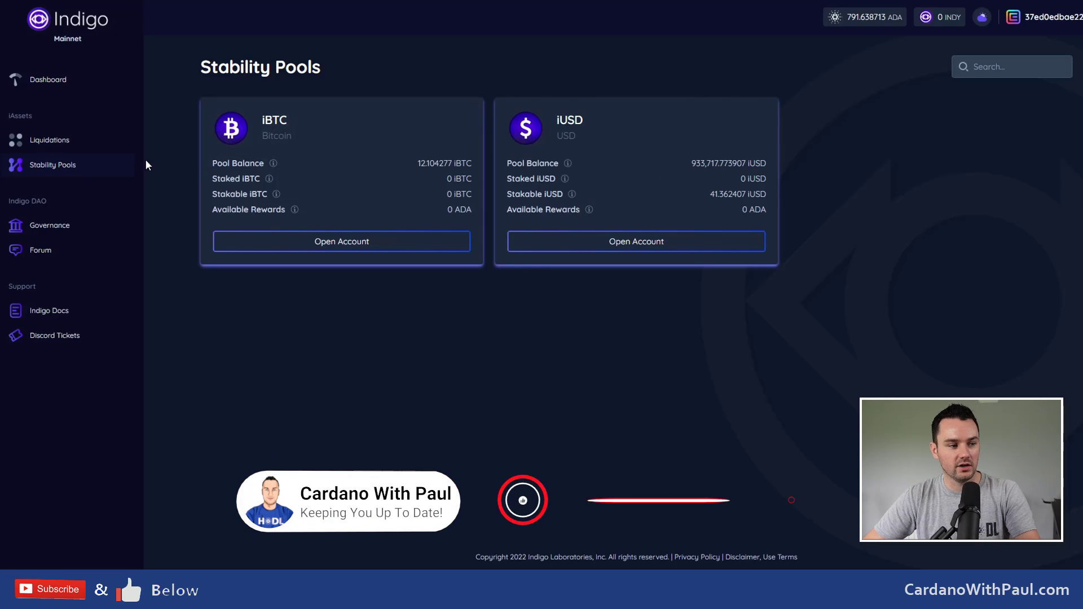
pyautogui.click(79, 145)
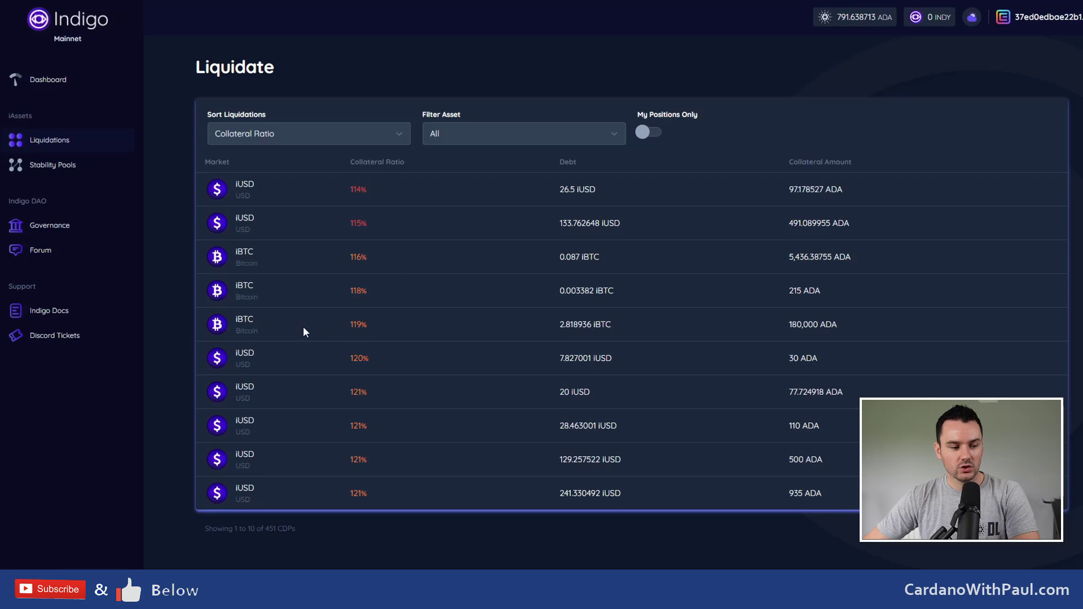
pyautogui.click(394, 327)
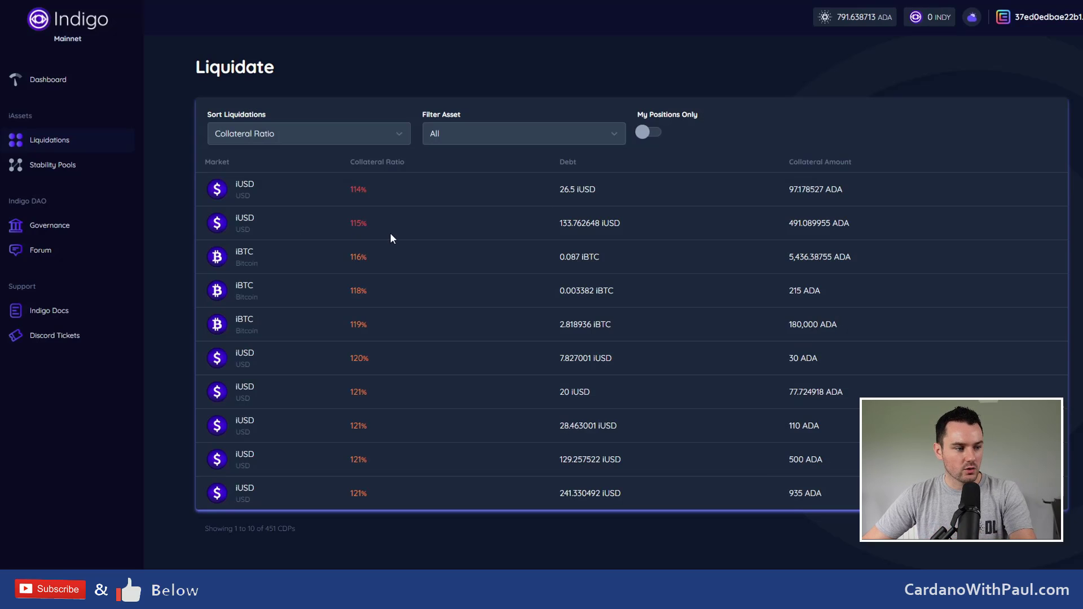
pyautogui.click(74, 229)
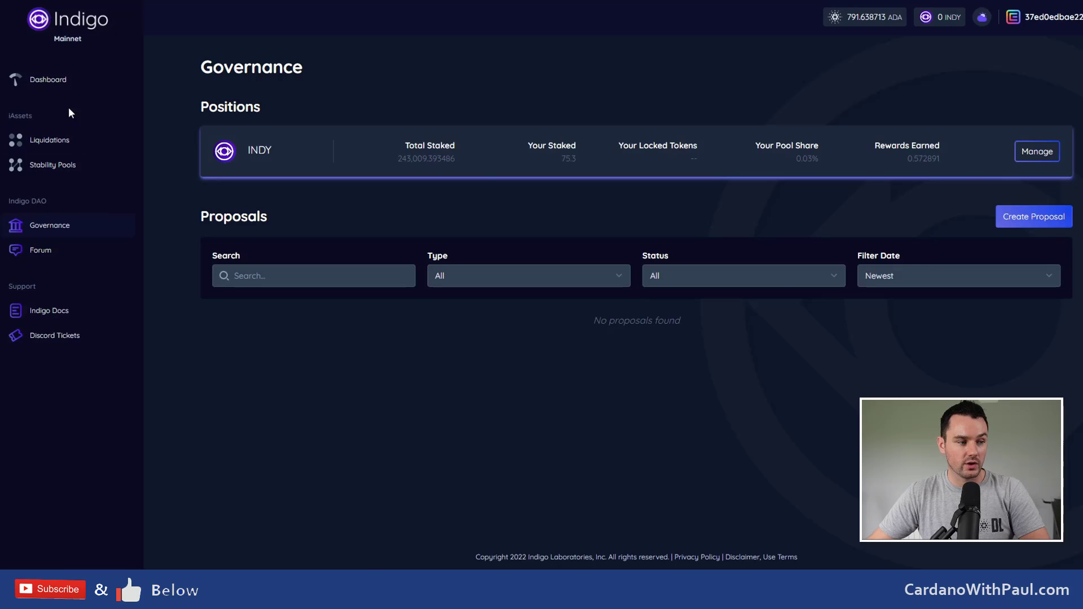
# Filter the dashboard assets to own positions only and open the iUSD position's management page.
pyautogui.click(63, 85)
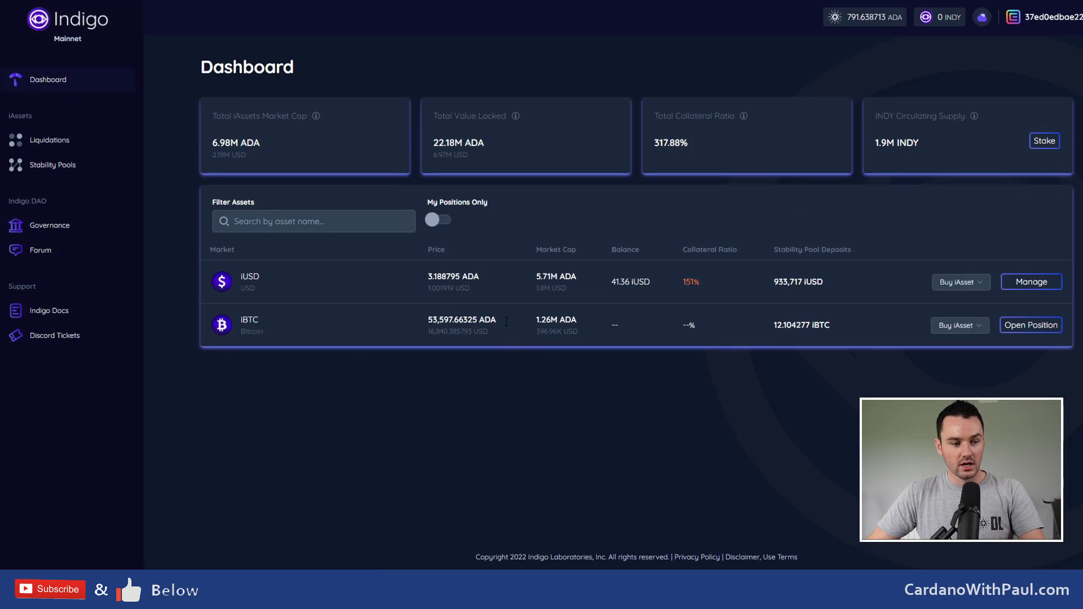
pyautogui.click(441, 221)
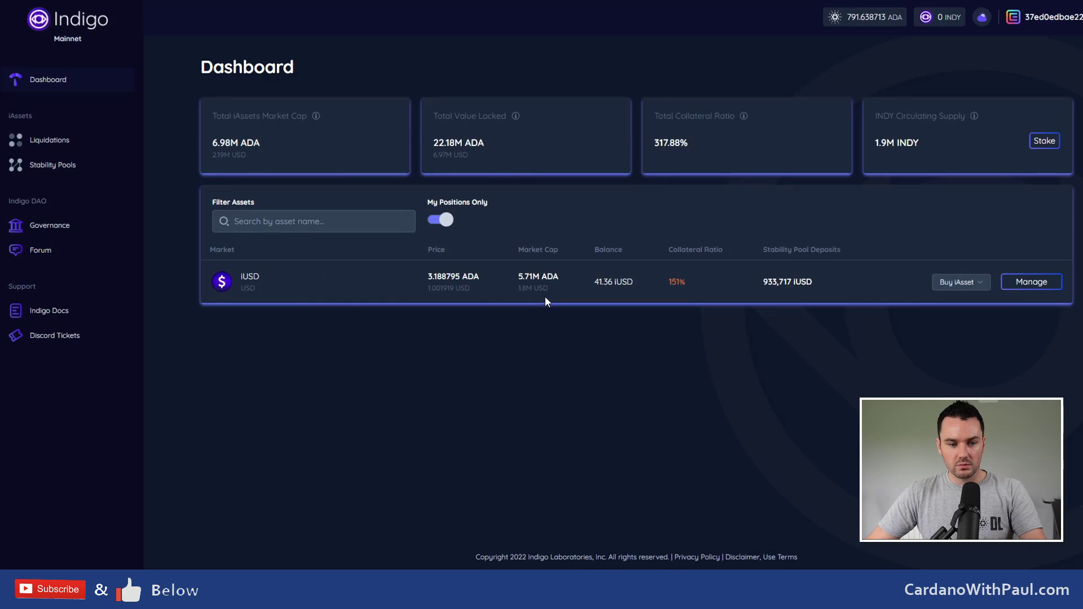
pyautogui.click(1028, 282)
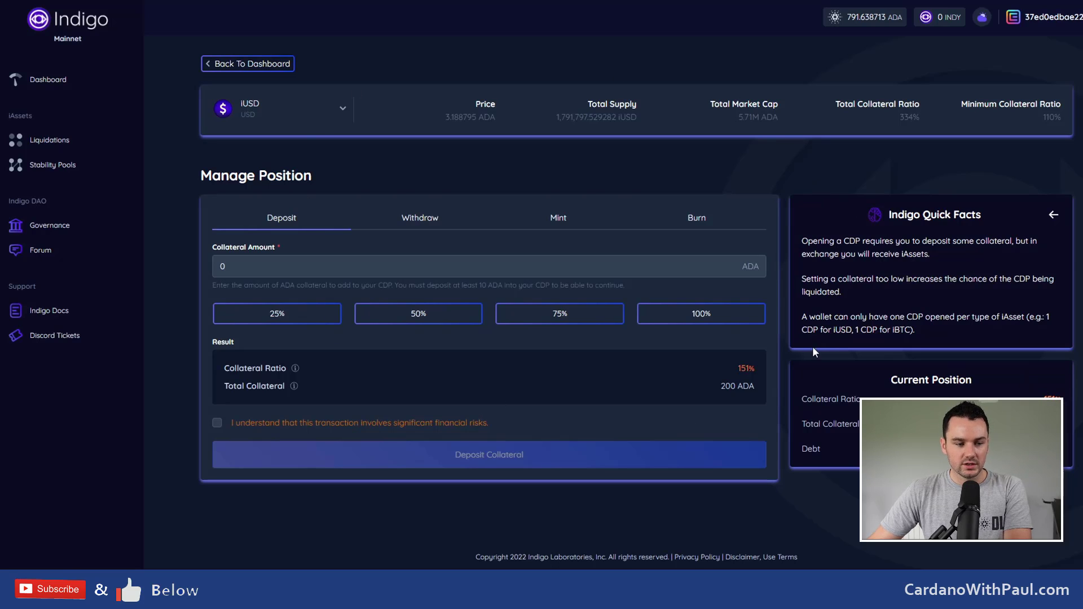
# Preview withdrawing 30 ADA and 50 ADA of collateral from the iUSD position to compare the resulting ratios.
pyautogui.click(418, 218)
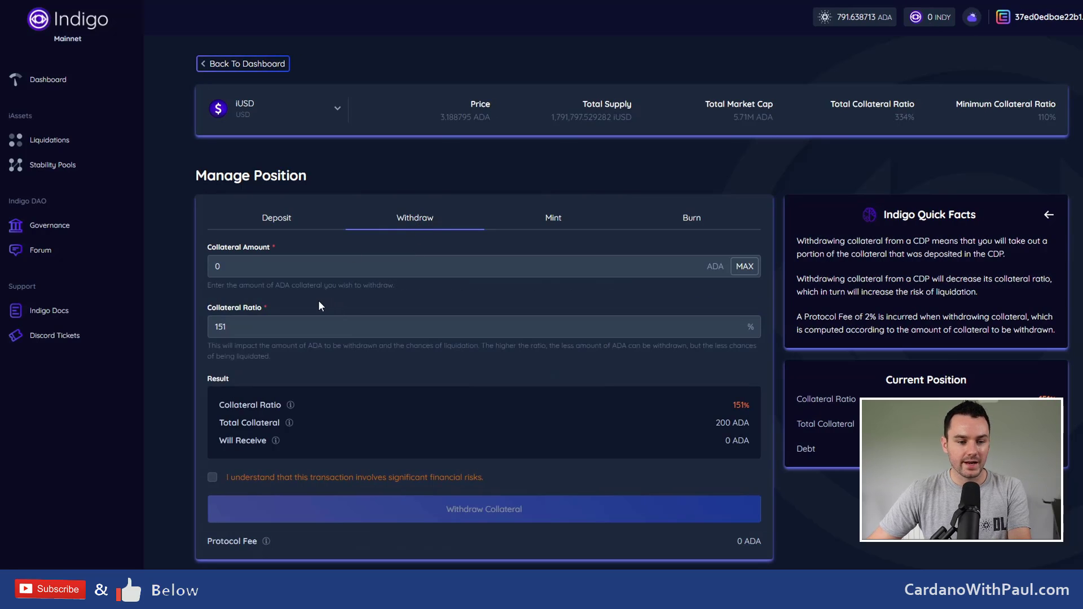
pyautogui.click(579, 266)
pyautogui.press('BackSpace')
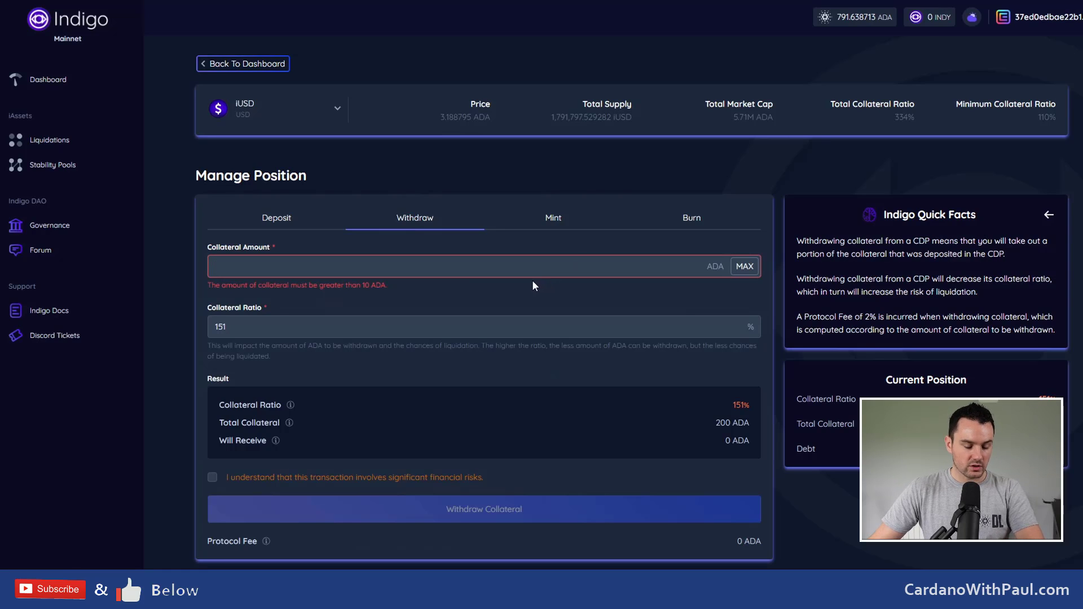
pyautogui.write('30')
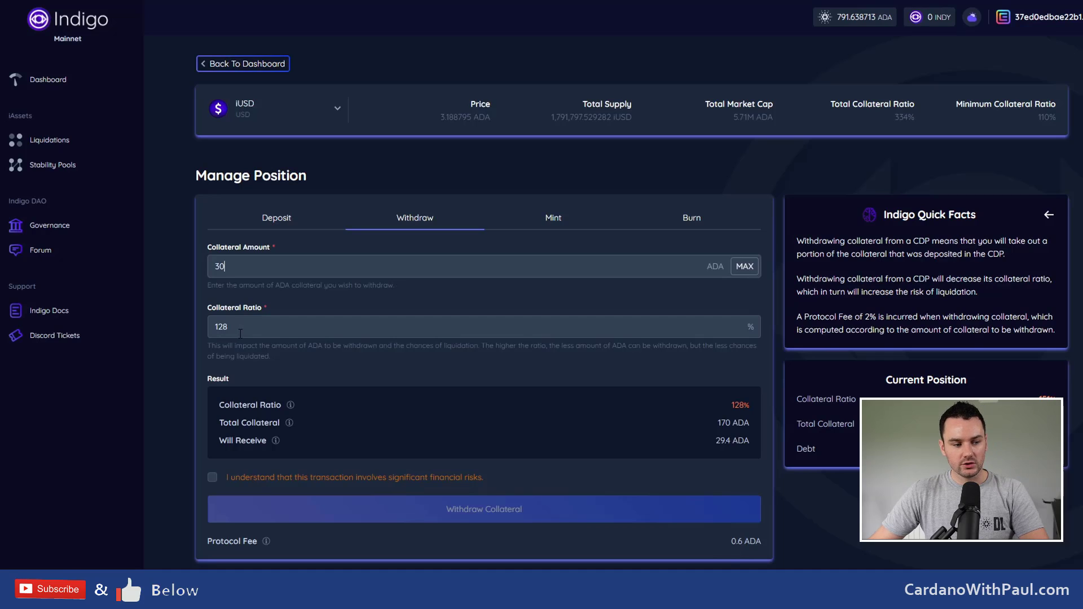
pyautogui.press('BackSpace')
pyautogui.press('BackSpace')
pyautogui.write('50')
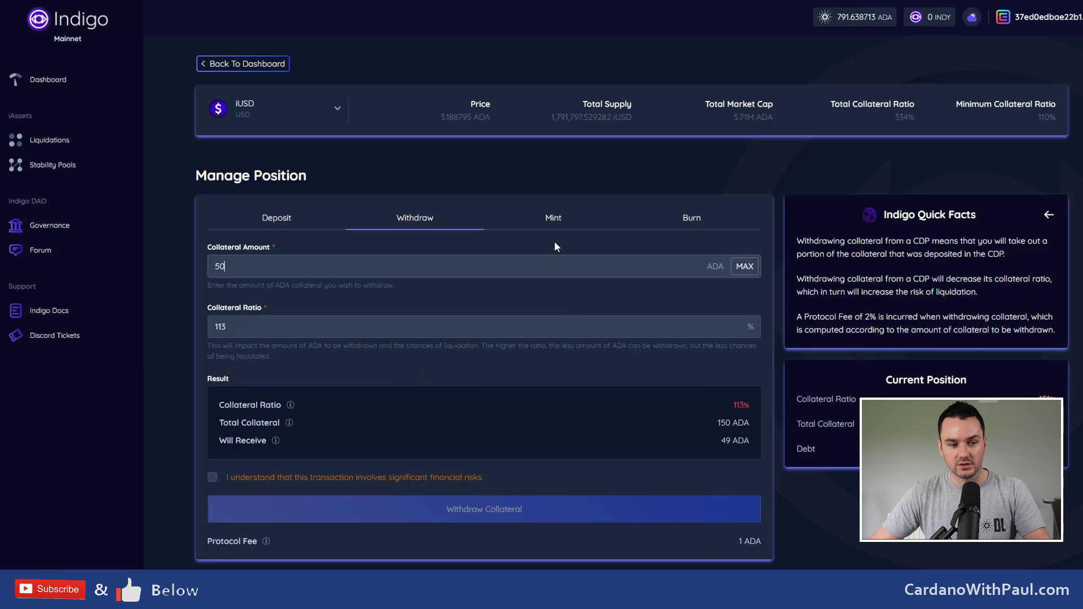
# Preview minting 10 iUSD from the position and look at its burn options before returning to the dashboard.
pyautogui.click(542, 225)
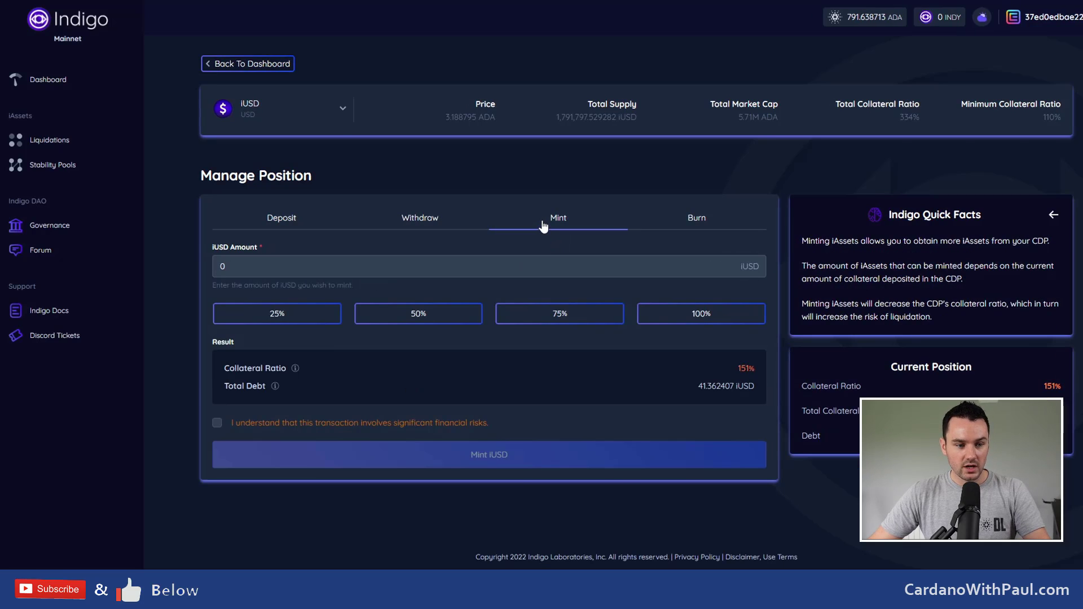
pyautogui.click(253, 264)
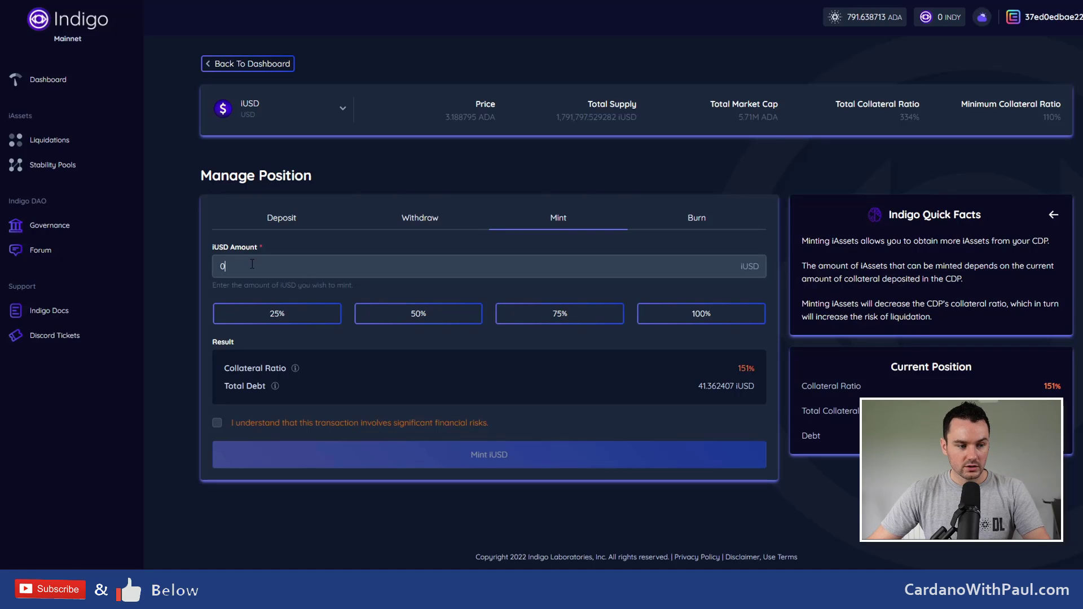
pyautogui.write('10')
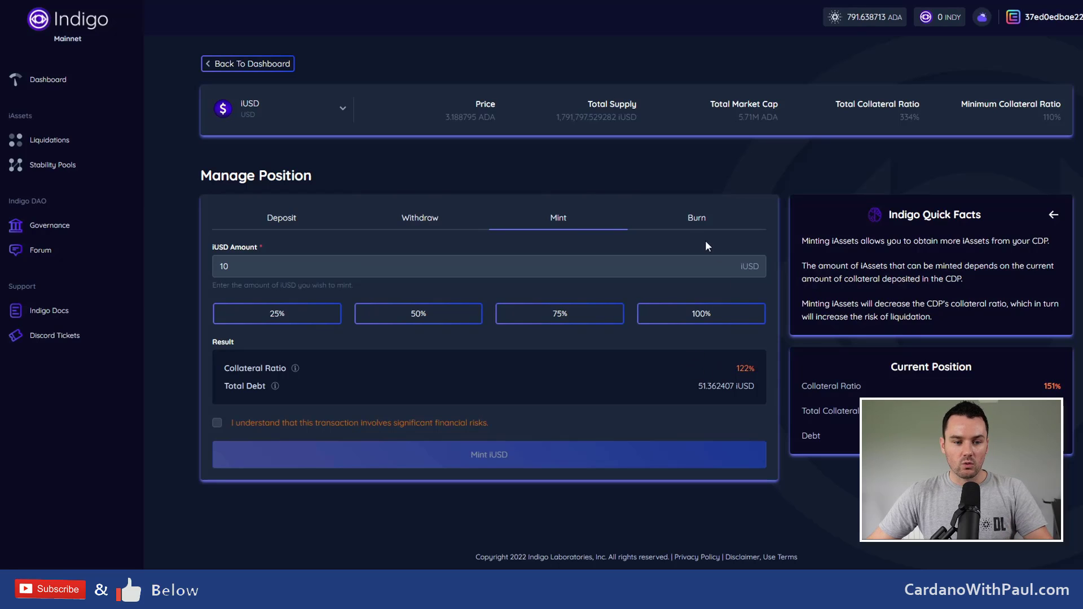
pyautogui.click(691, 224)
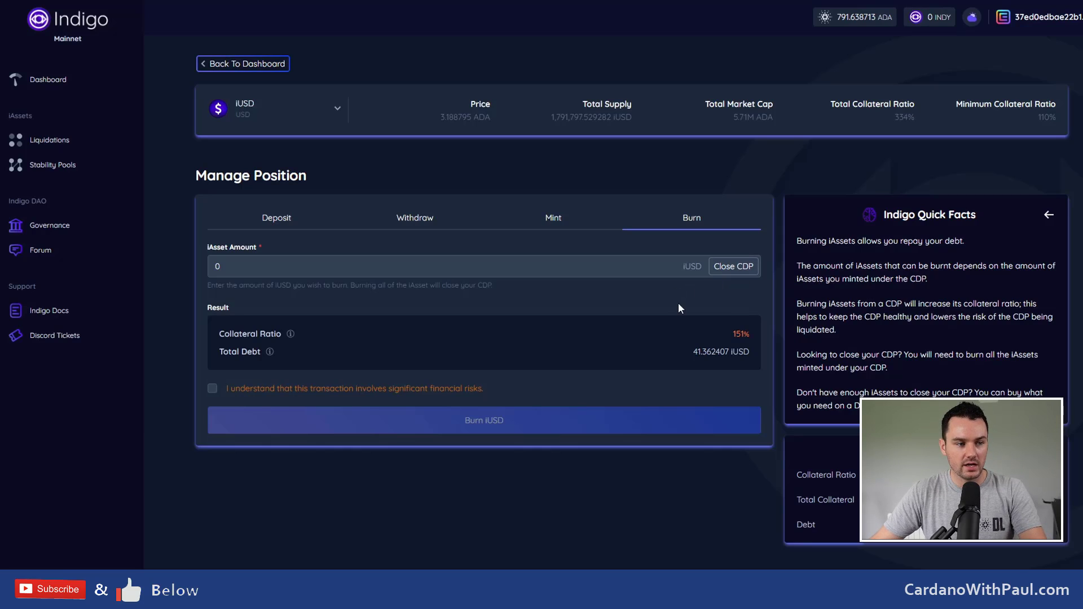
pyautogui.click(261, 65)
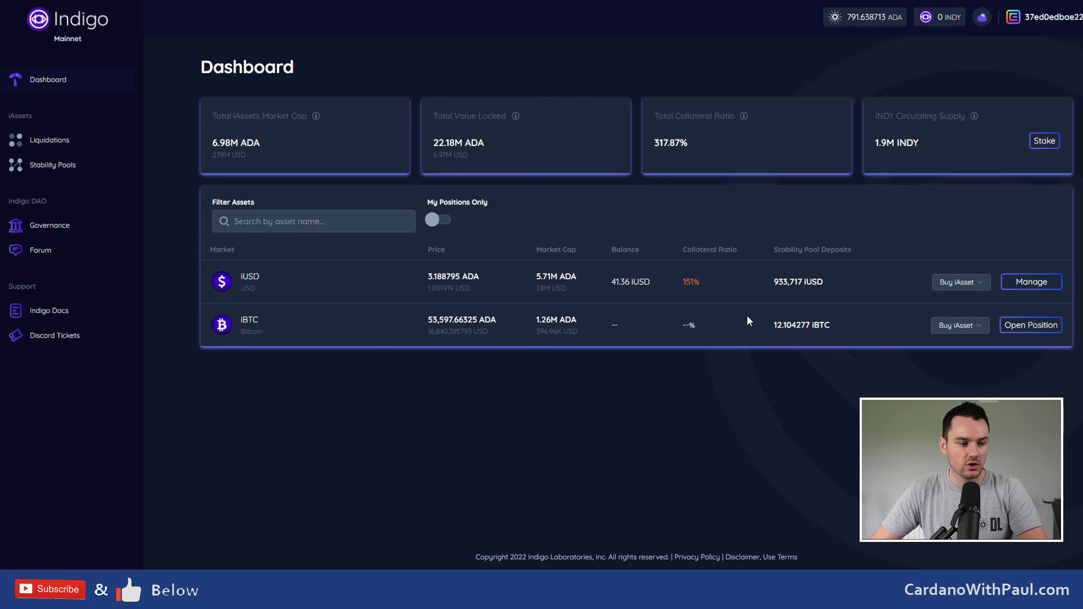
# Start a new iBTC position with a collateral amount of 100 ADA.
pyautogui.click(1031, 327)
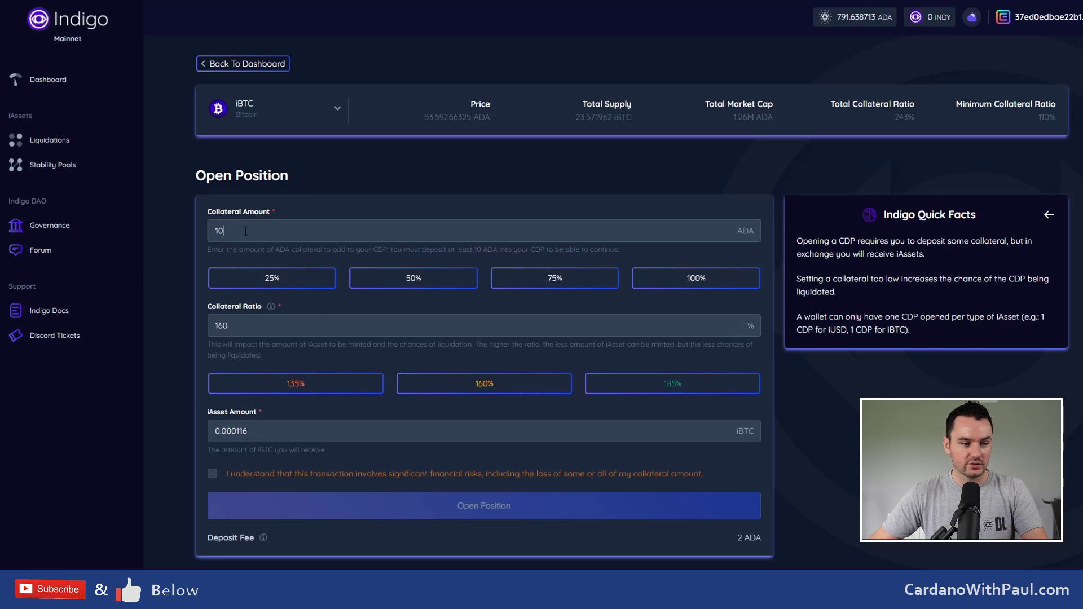
pyautogui.write('0')
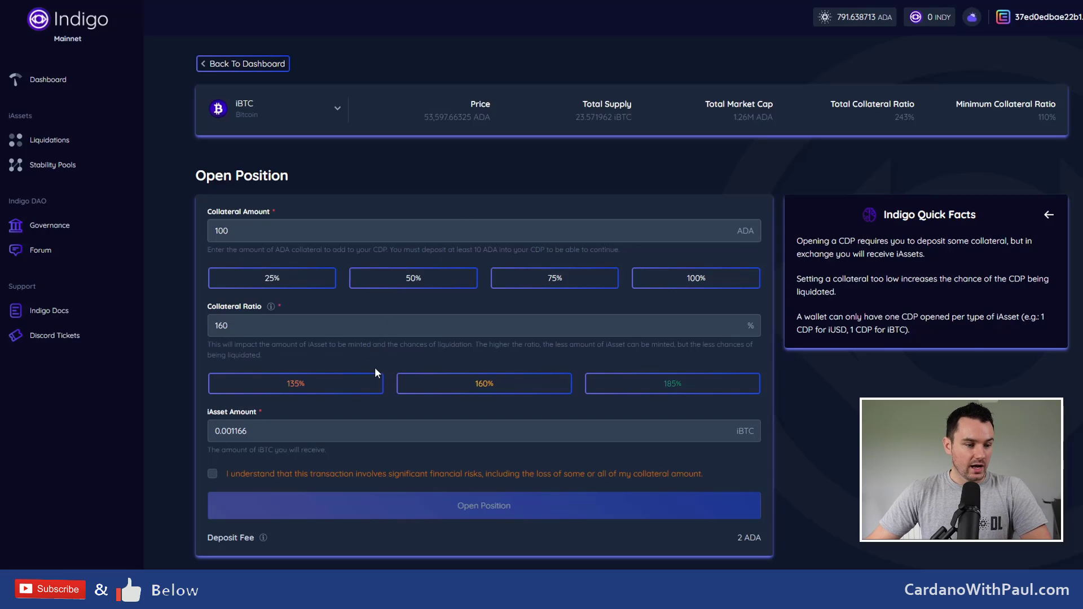
# Try collateral ratios of 135% and 110% for the new iBTC position.
pyautogui.click(293, 392)
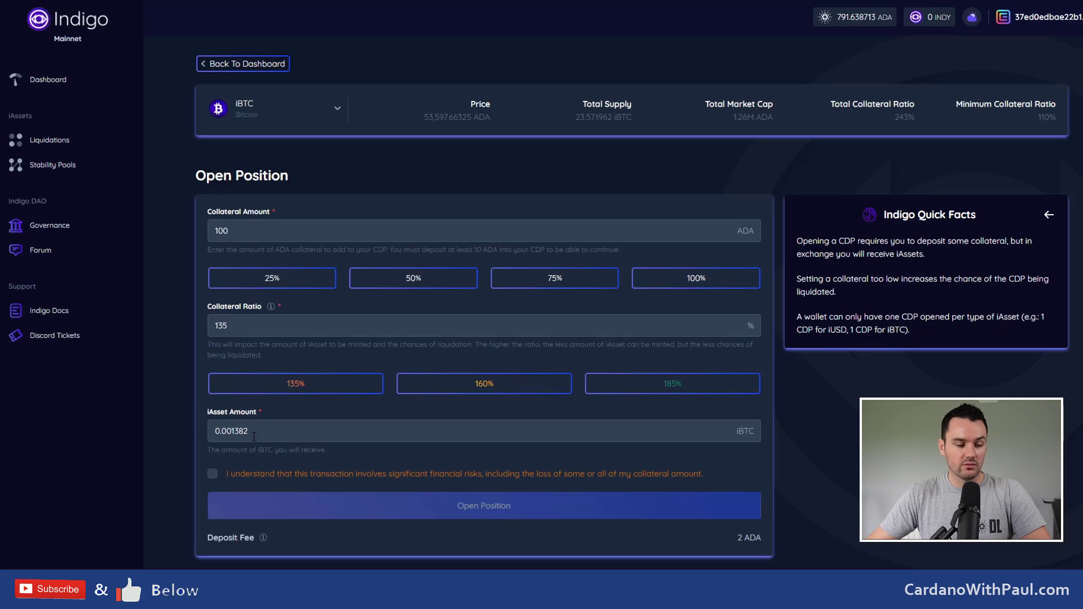
pyautogui.moveTo(231, 334); pyautogui.dragTo(214, 333)
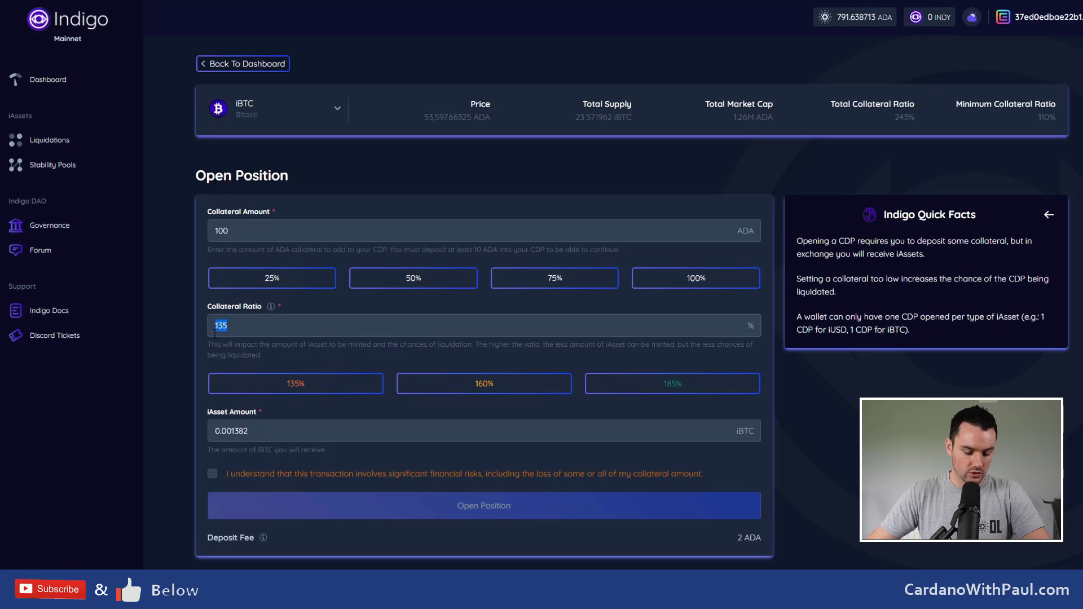
pyautogui.write('110')
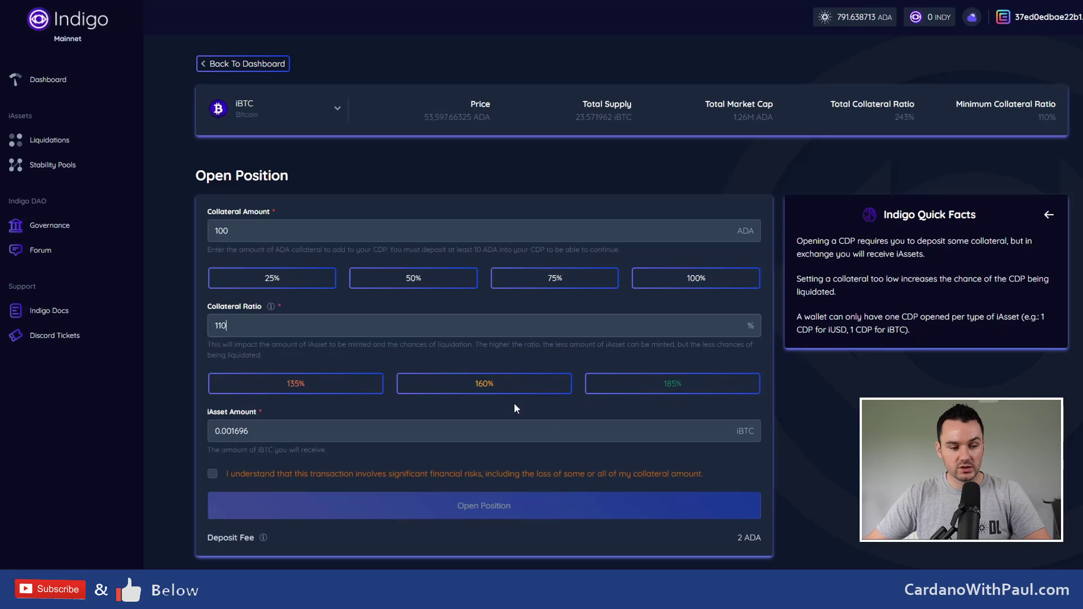
# Set the collateral ratio to 160%, accept the financial risk statement and submit the iBTC position.
pyautogui.click(484, 385)
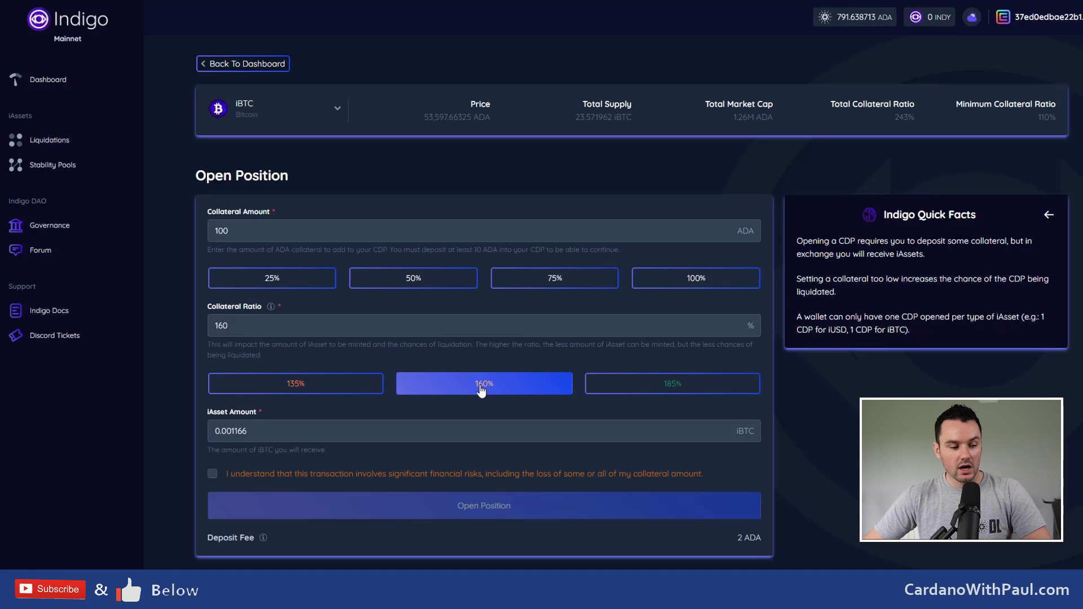
pyautogui.click(213, 473)
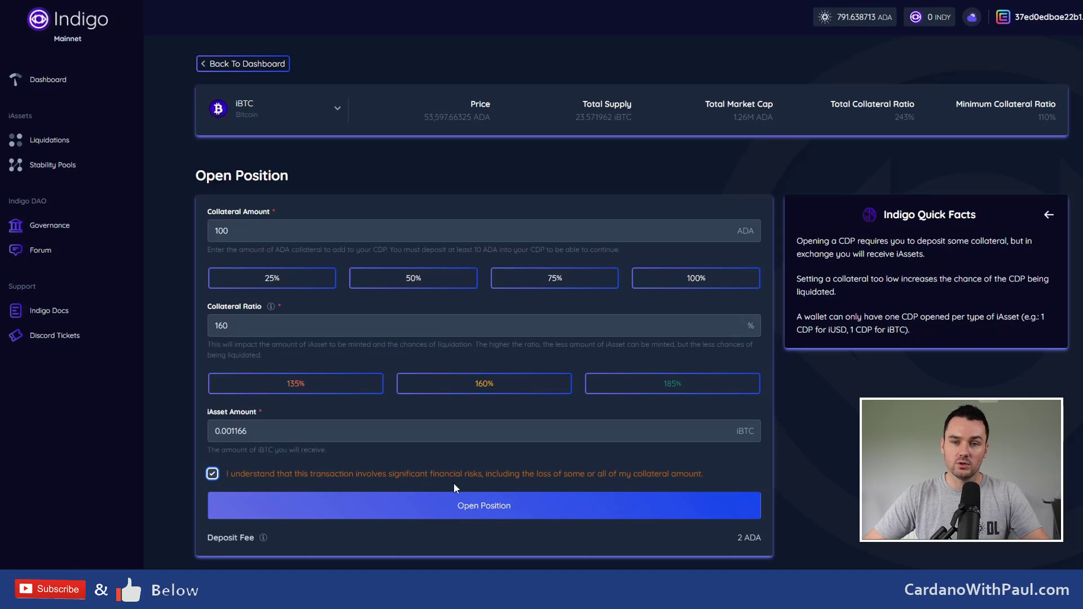
pyautogui.click(495, 511)
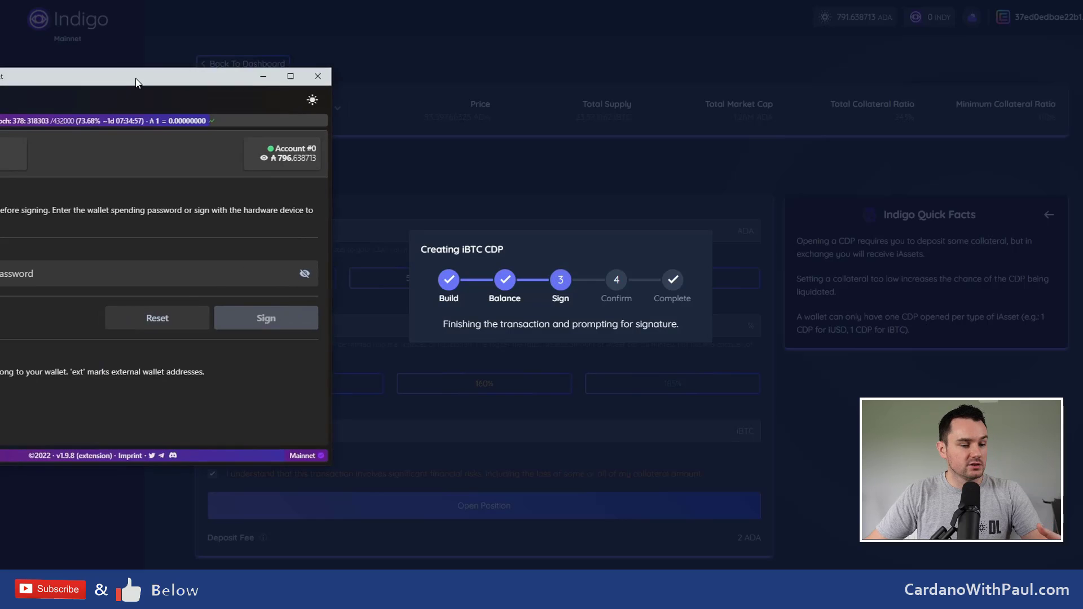
# Sign the iBTC position transaction in Eternl with the wallet's spending password, and return to the Indigo dashboard.
pyautogui.moveTo(135, 78); pyautogui.dragTo(312, 27)
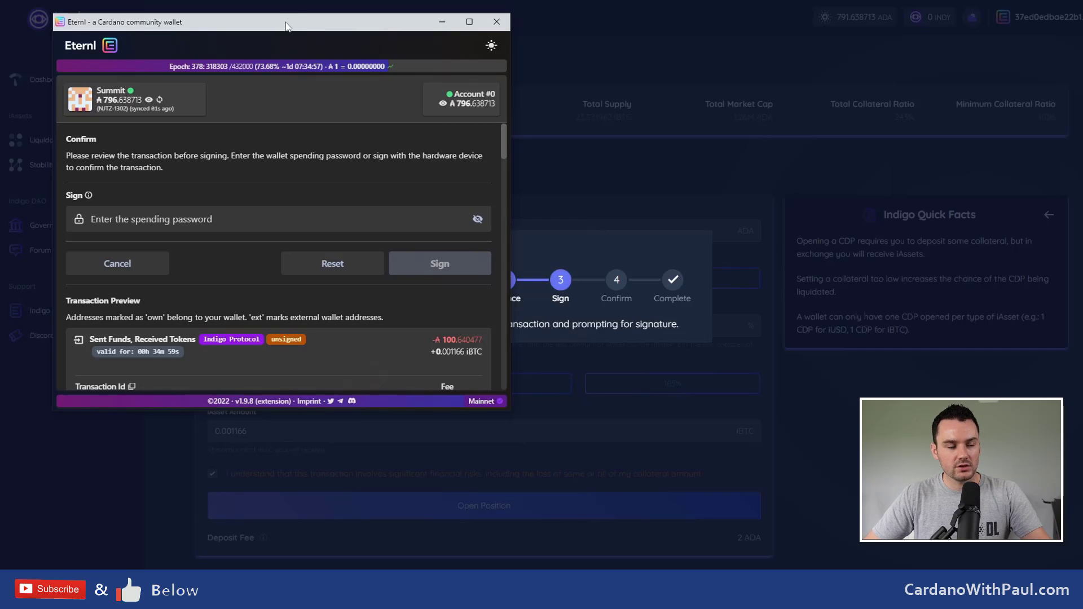
pyautogui.moveTo(284, 27); pyautogui.dragTo(280, 33)
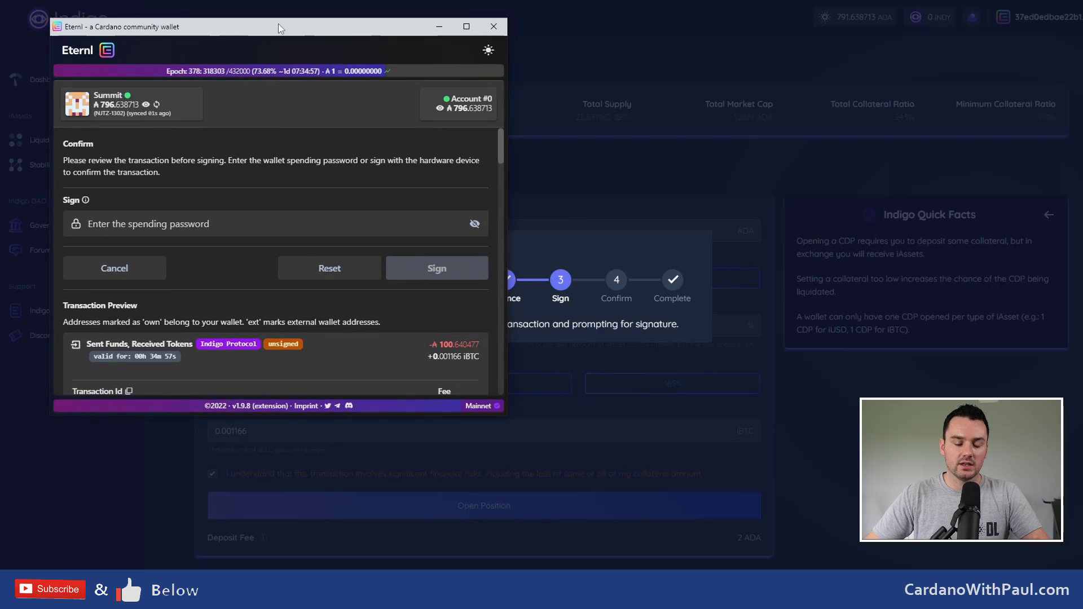
pyautogui.click(245, 215)
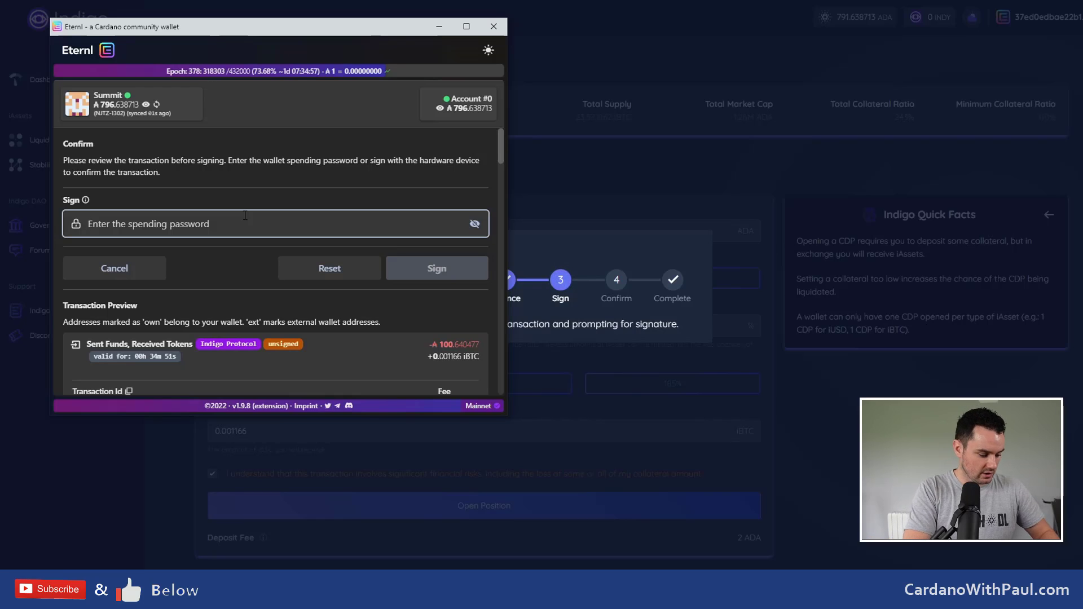
pyautogui.write('********')
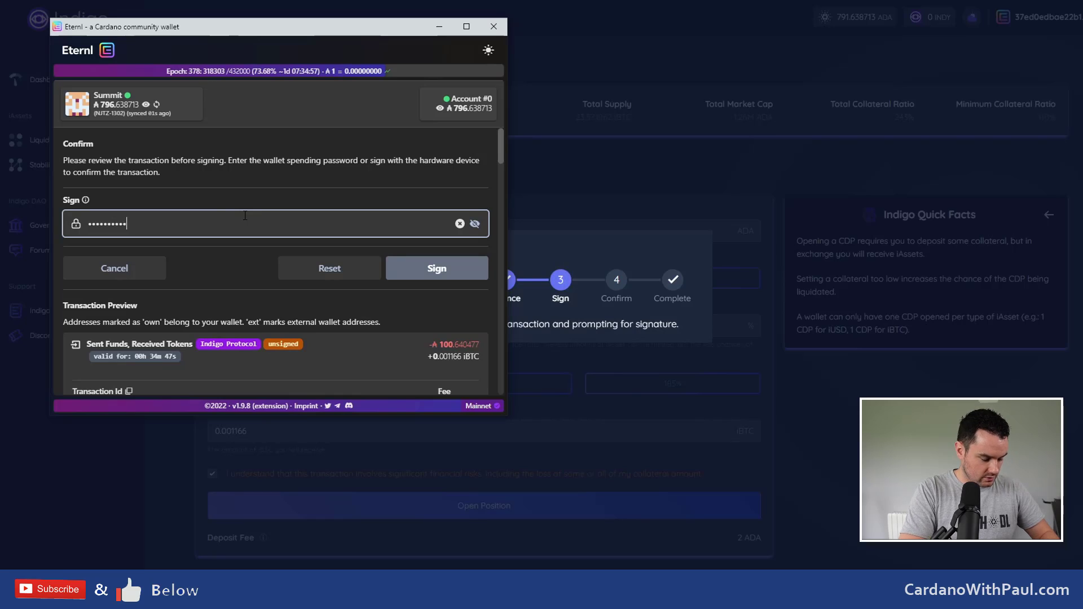
pyautogui.press('Return')
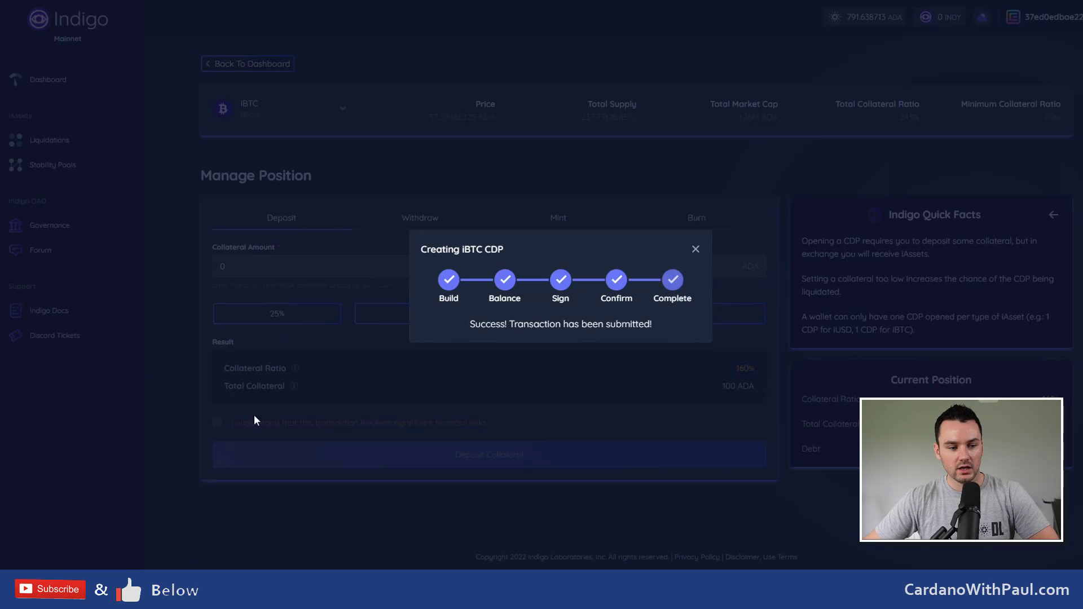
pyautogui.click(696, 248)
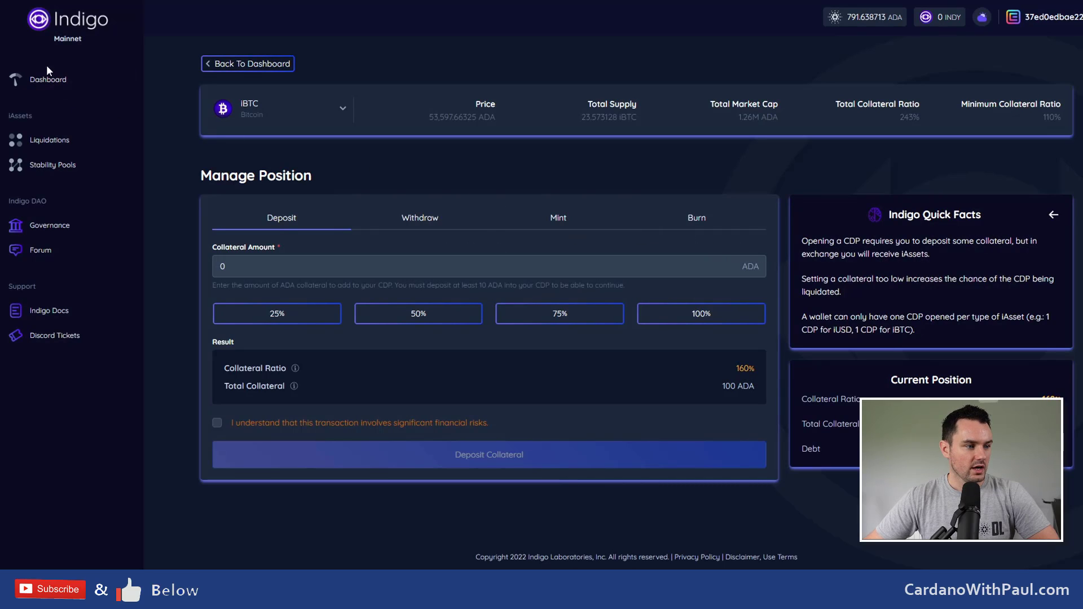
pyautogui.click(40, 83)
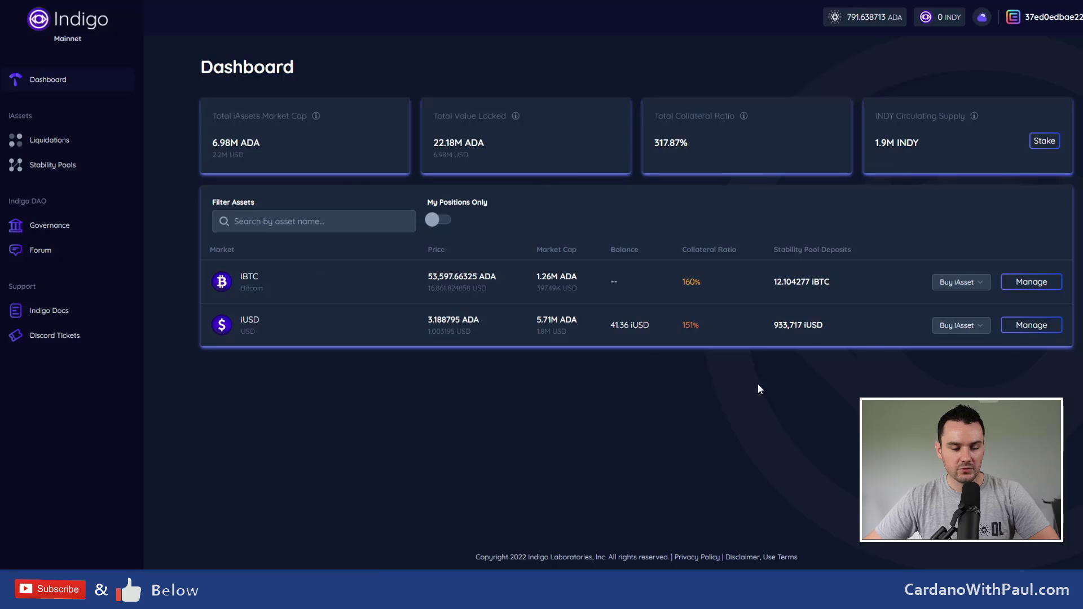